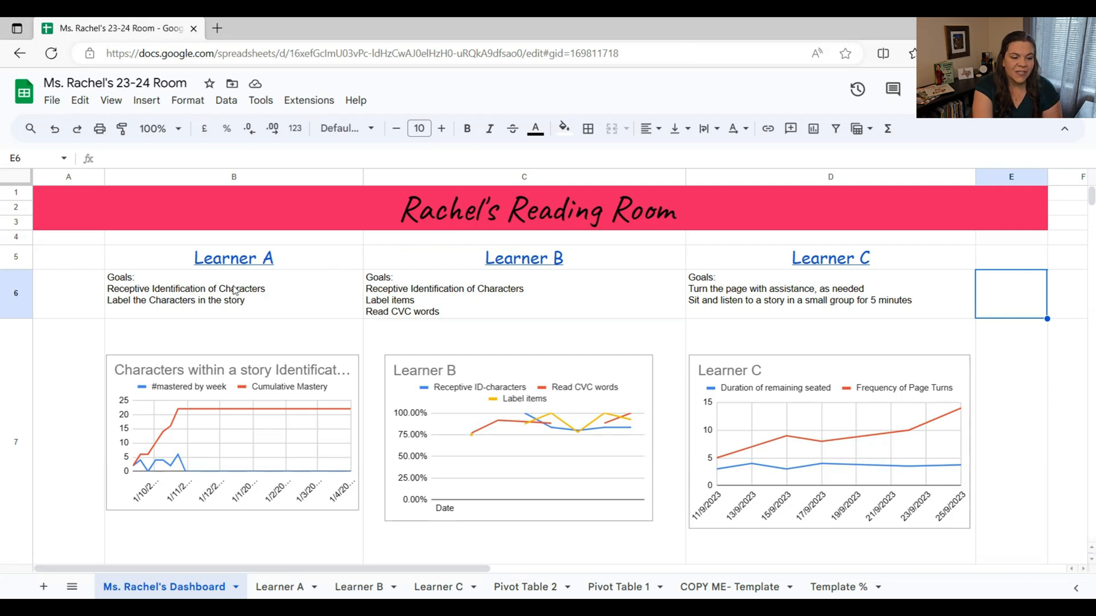
Step: Open the Learner A sheet from the dashboard and add the target "Pete the Cat" in cell A16
mouse_move(260, 253)
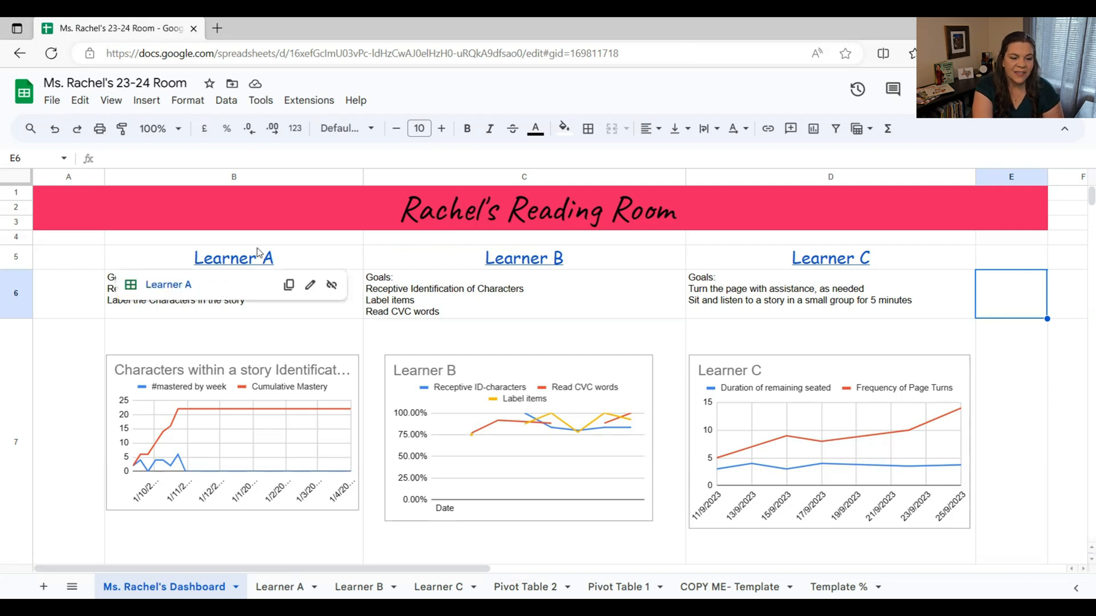
click(164, 285)
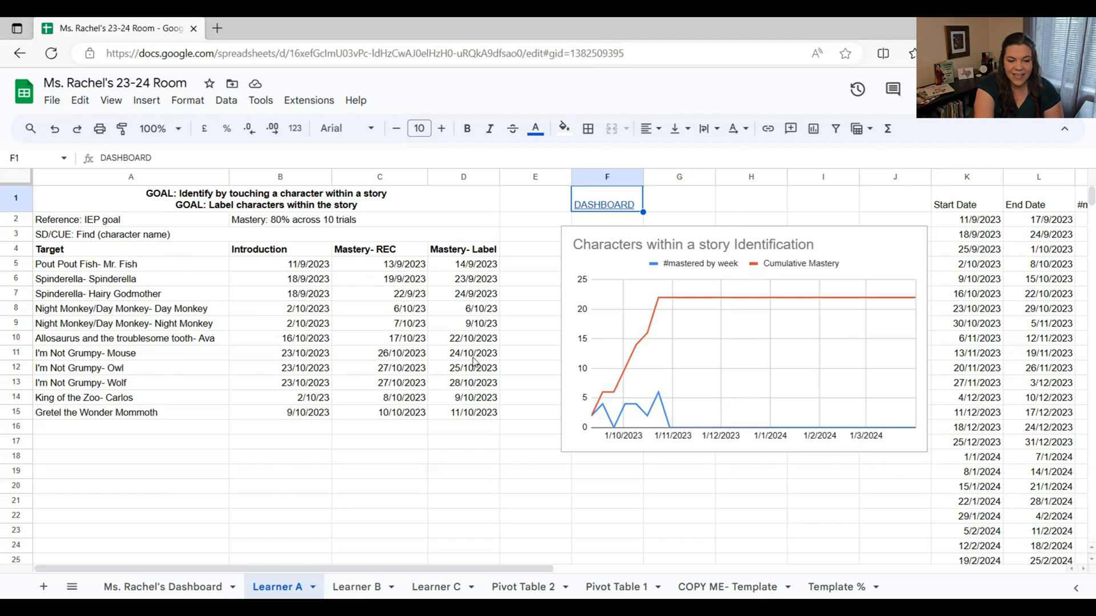
click(136, 426)
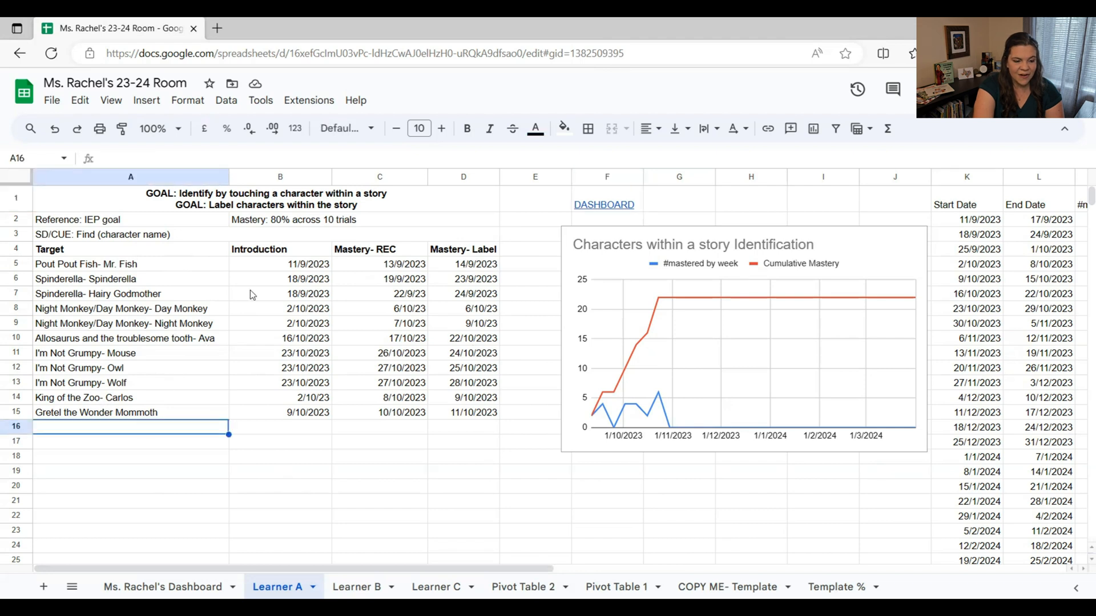
text(Pete )
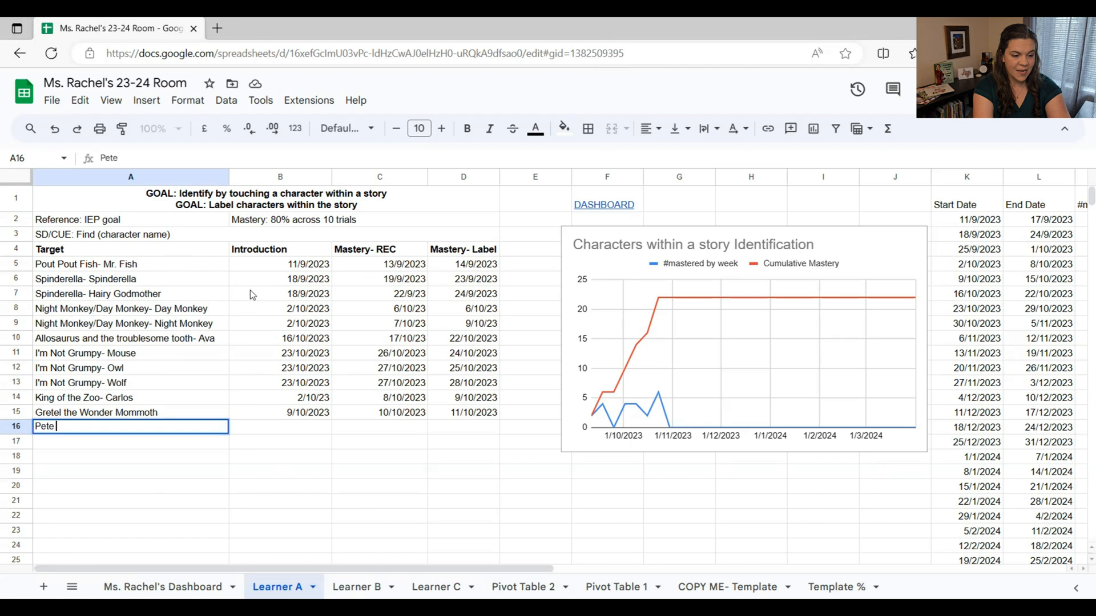
text(the Cat)
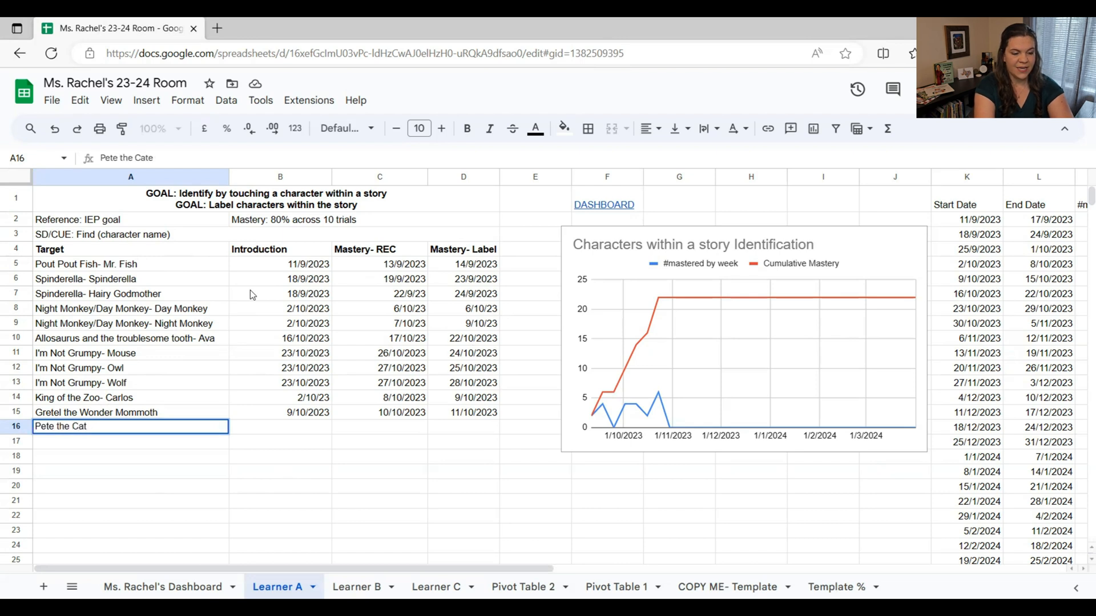
Step: Enter Pete the Cat's dates: Introduction 30/10/2023, Mastery- REC 1/11/23 and Mastery- Label 3/11/2023
click(302, 428)
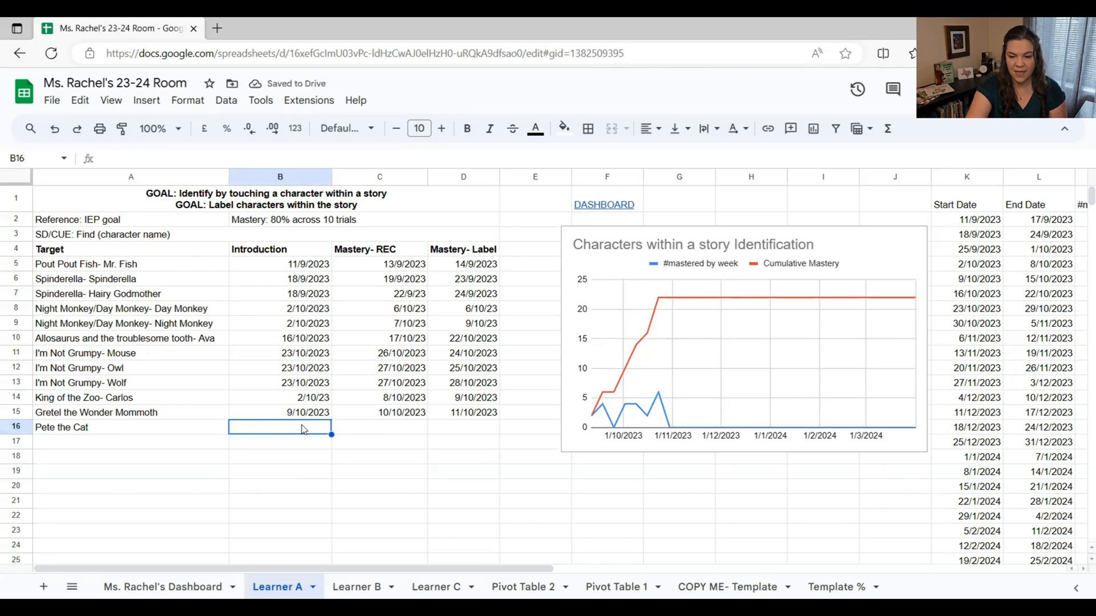
text(30/10/2023)
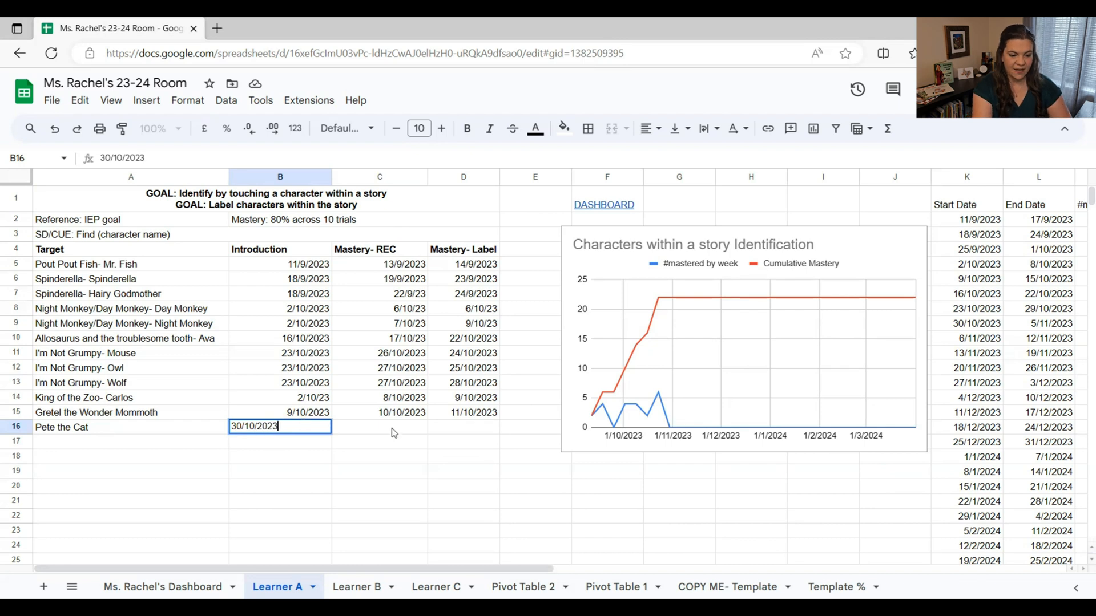
click(391, 428)
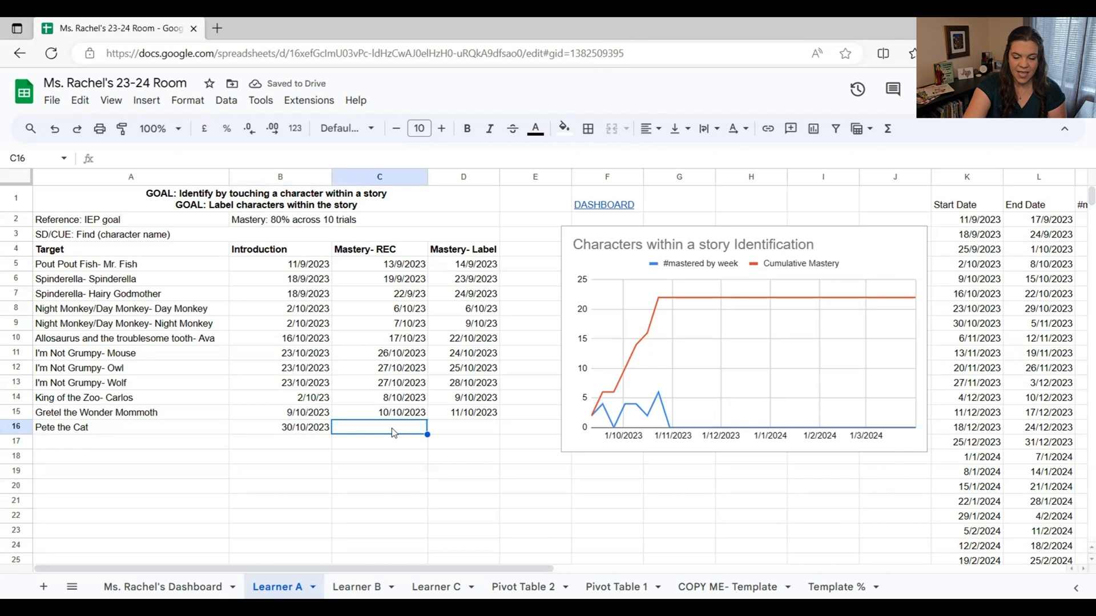
text(1)
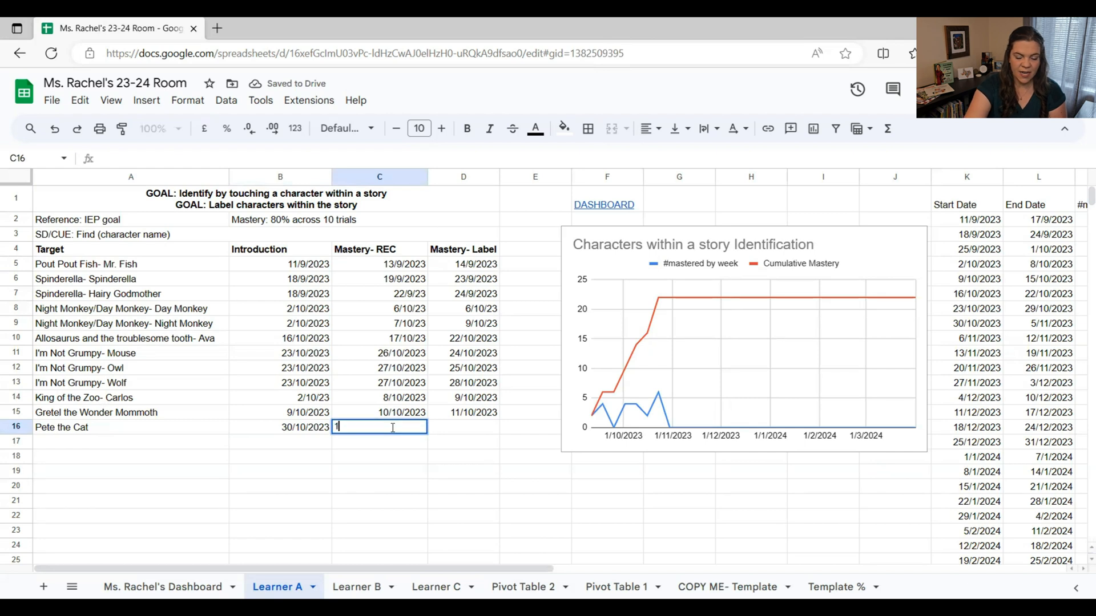
text(/11/23)
key(Tab)
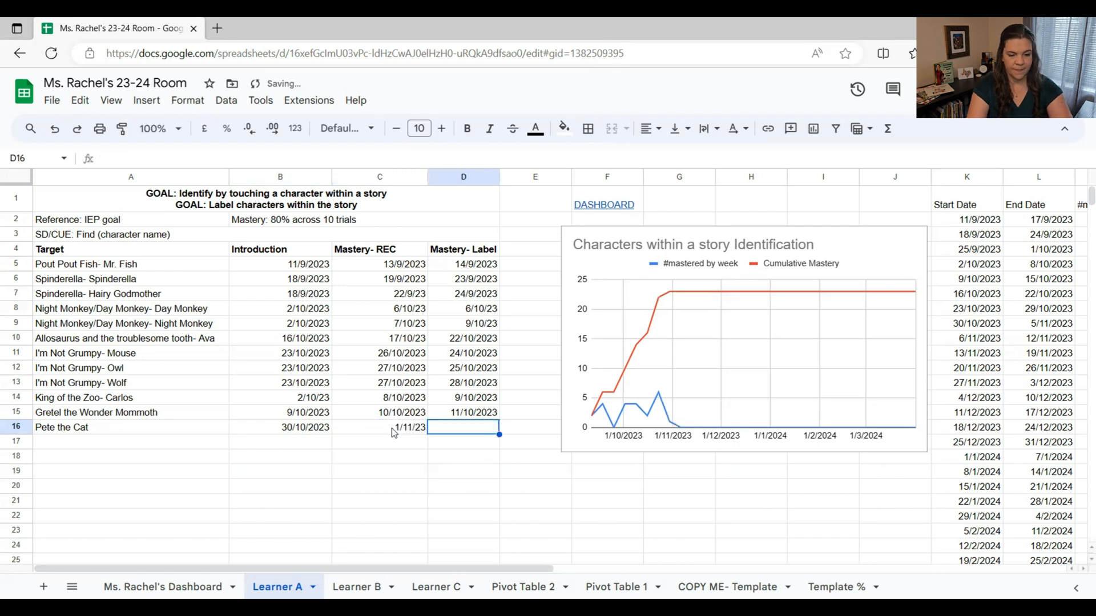
text(3)
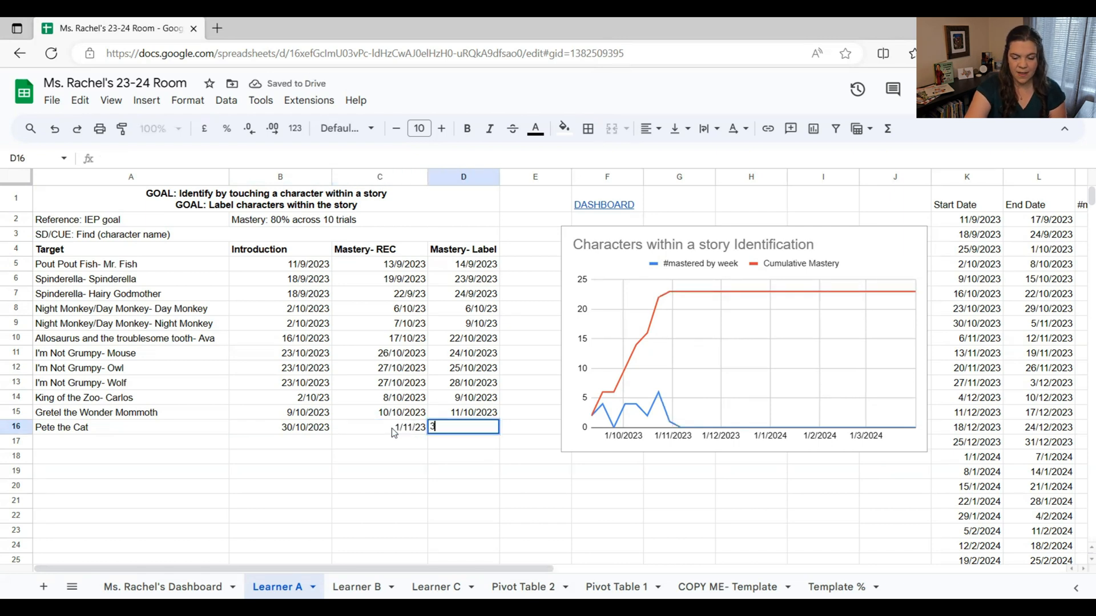
text(/11/2023)
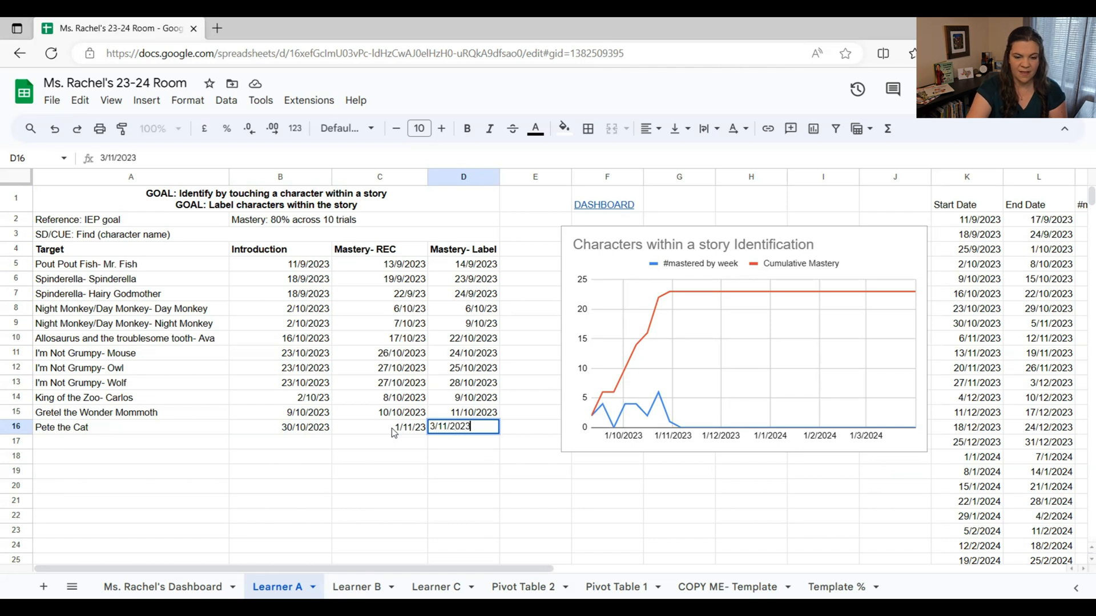
key(Return)
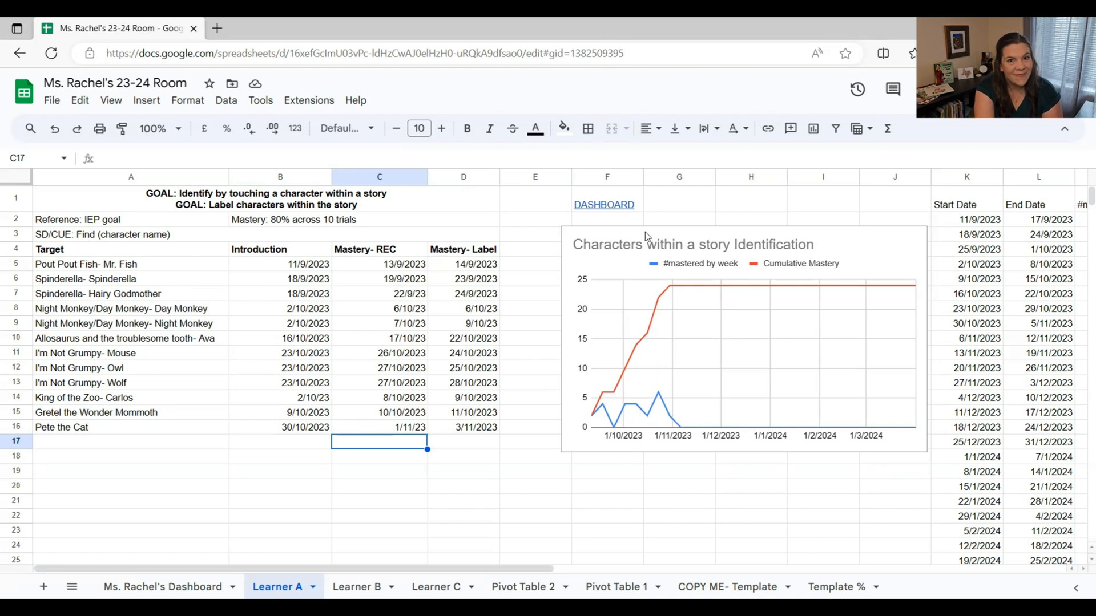
Step: Return to the dashboard through the sheet's DASHBOARD link and open the Learner B sheet from there
mouse_move(626, 206)
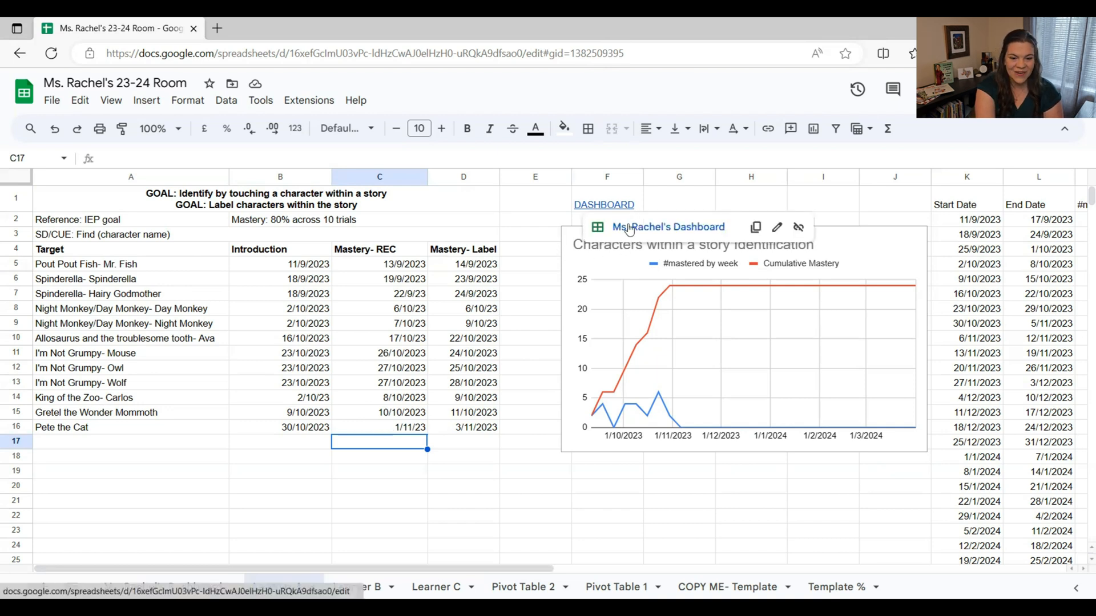
click(630, 226)
mouse_move(535, 267)
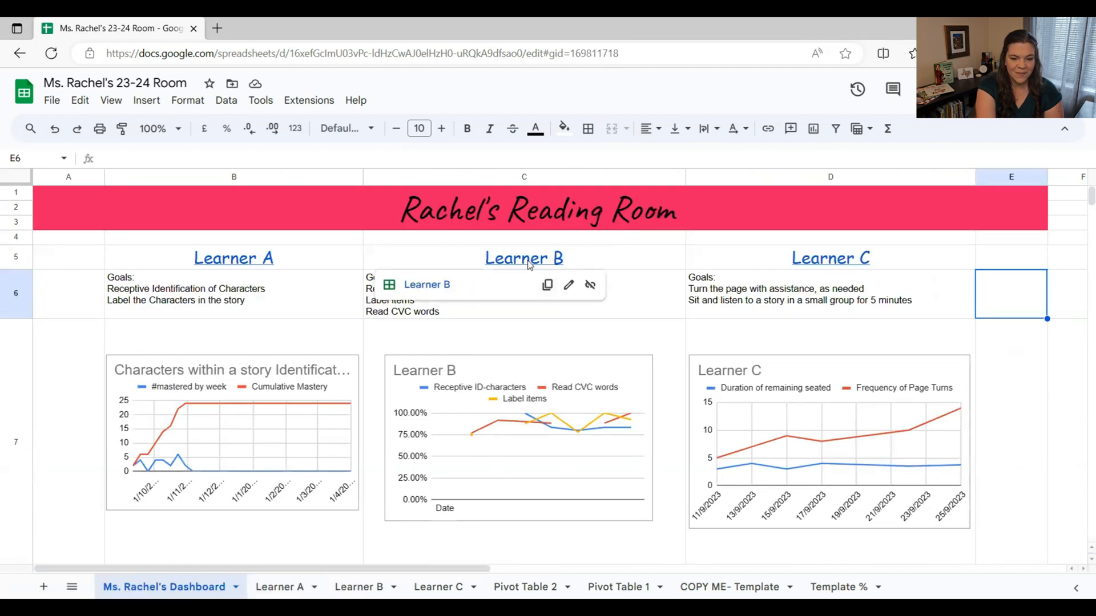
click(433, 284)
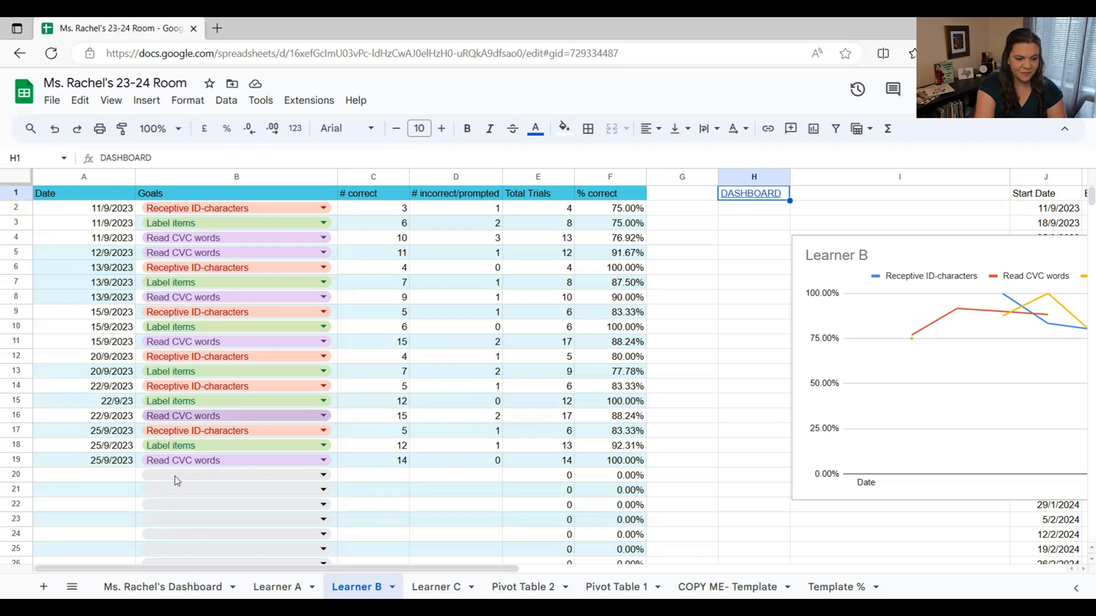
Step: Enter the date 27/9/23 in the first three empty rows of Learner B's data, cells A20 to A22
click(108, 481)
text(27/9/23)
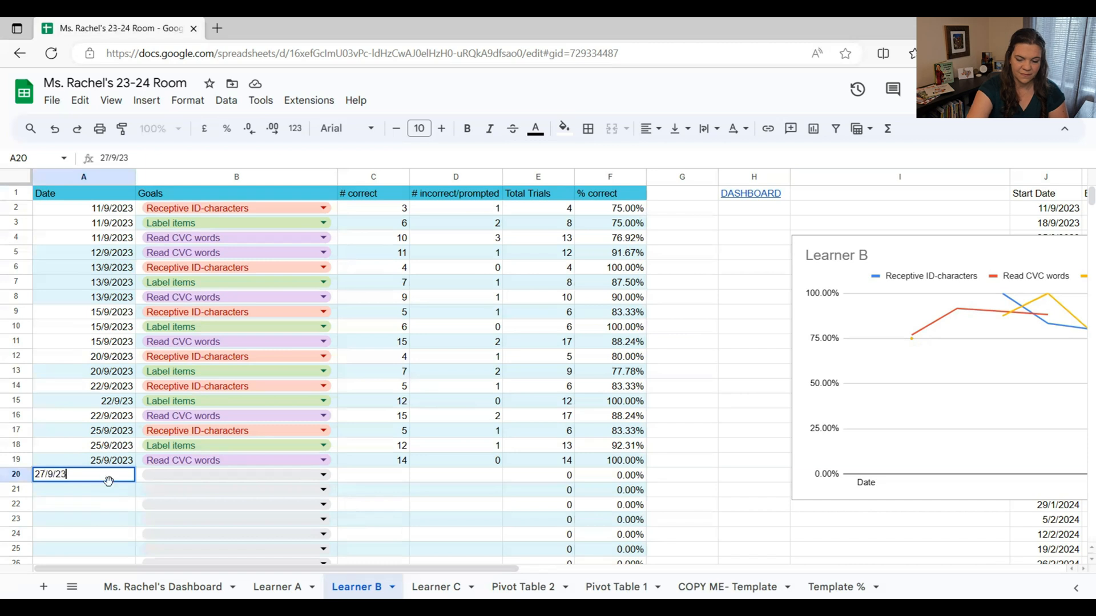
key(Return)
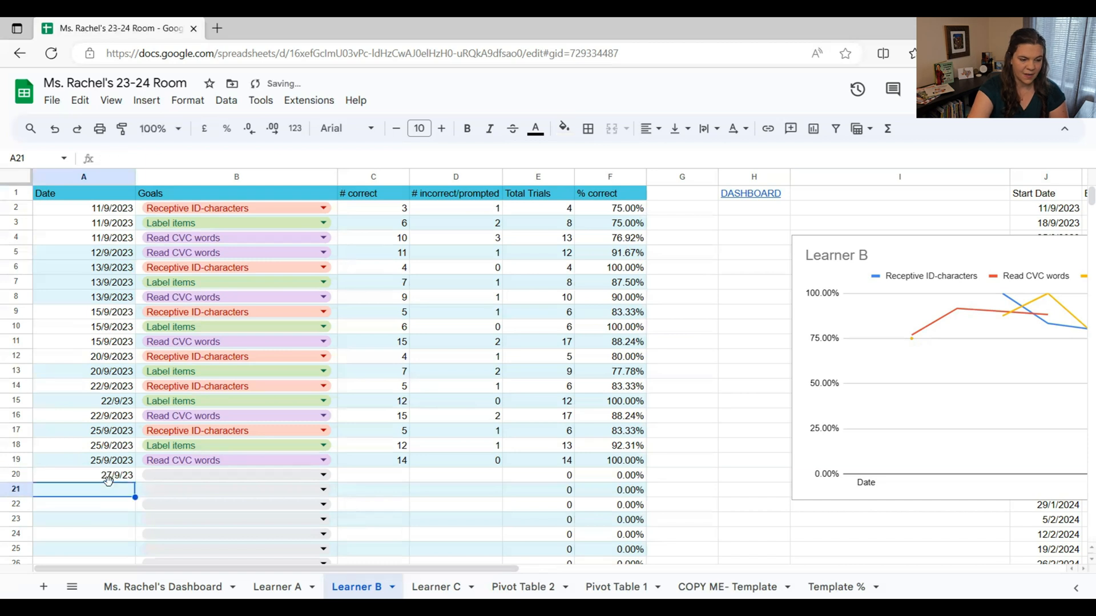
text(27/9/)
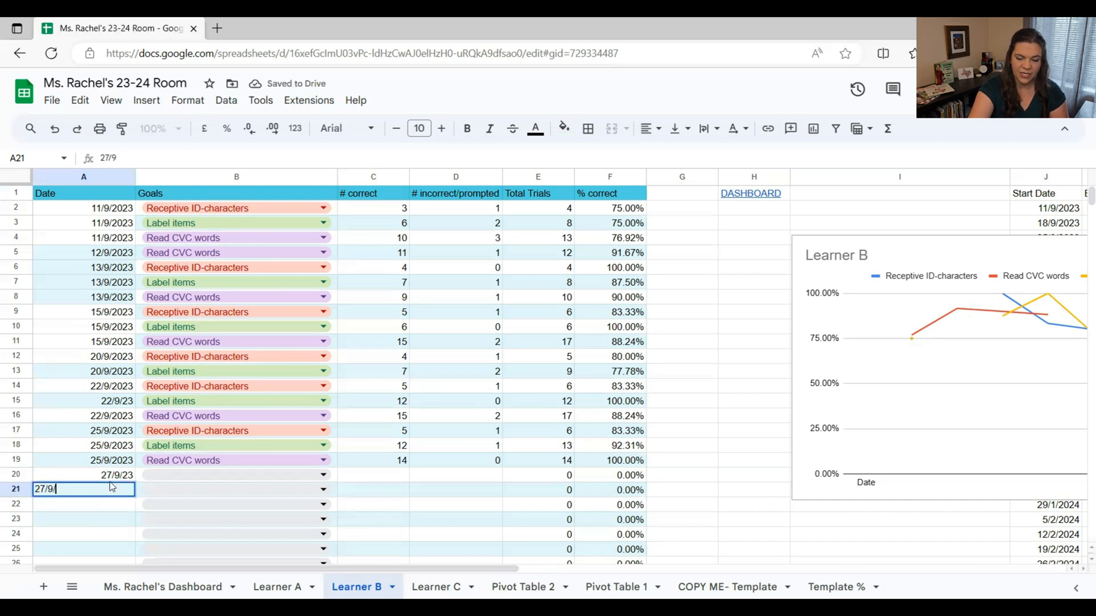
text(23)
key(Return)
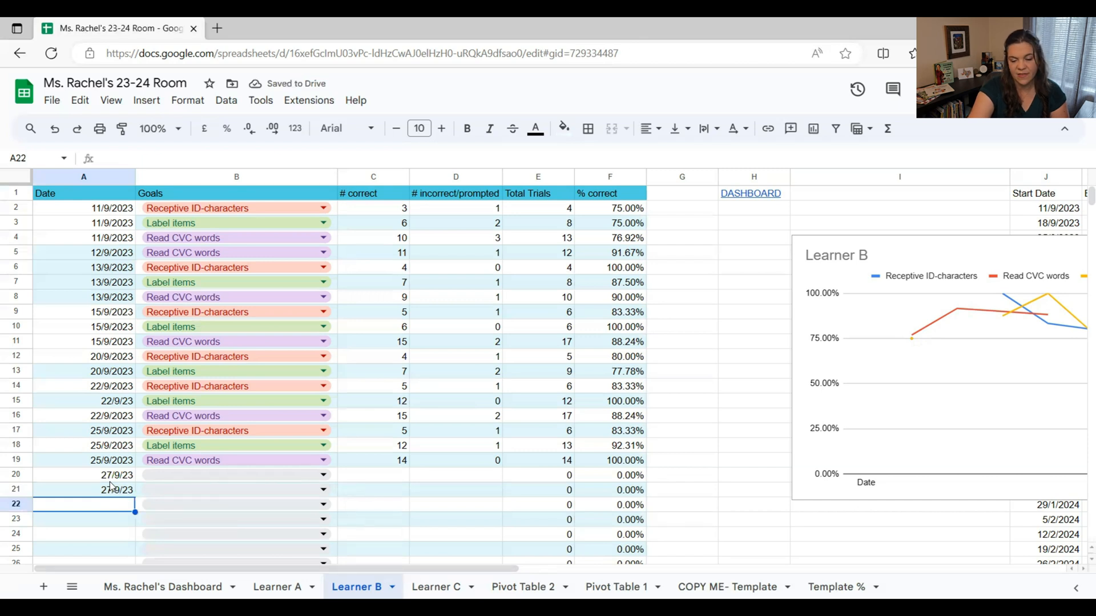
text(27/)
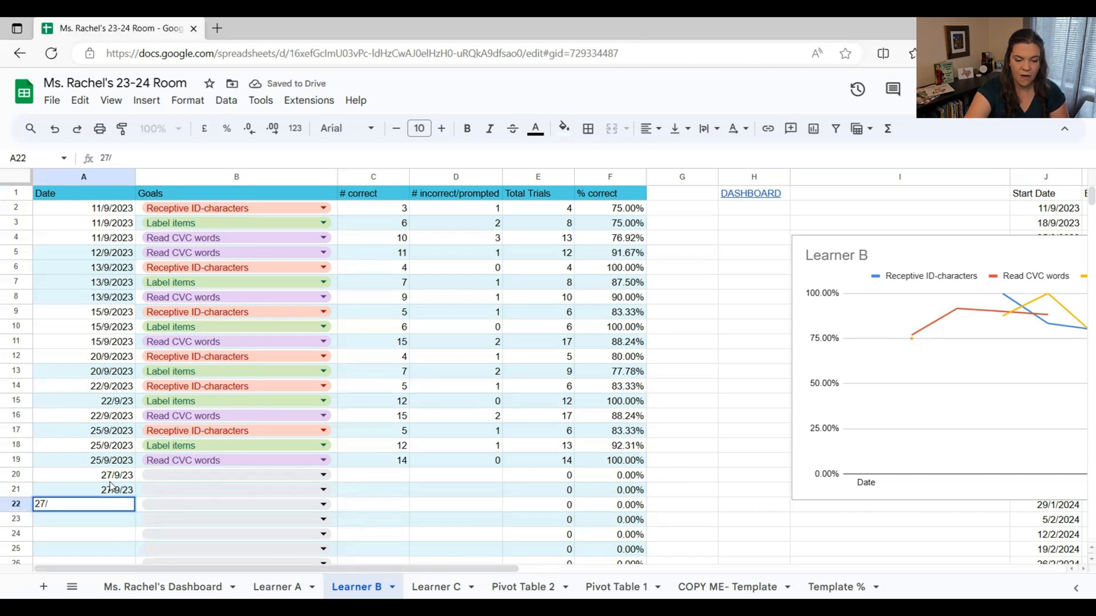
text(9/23)
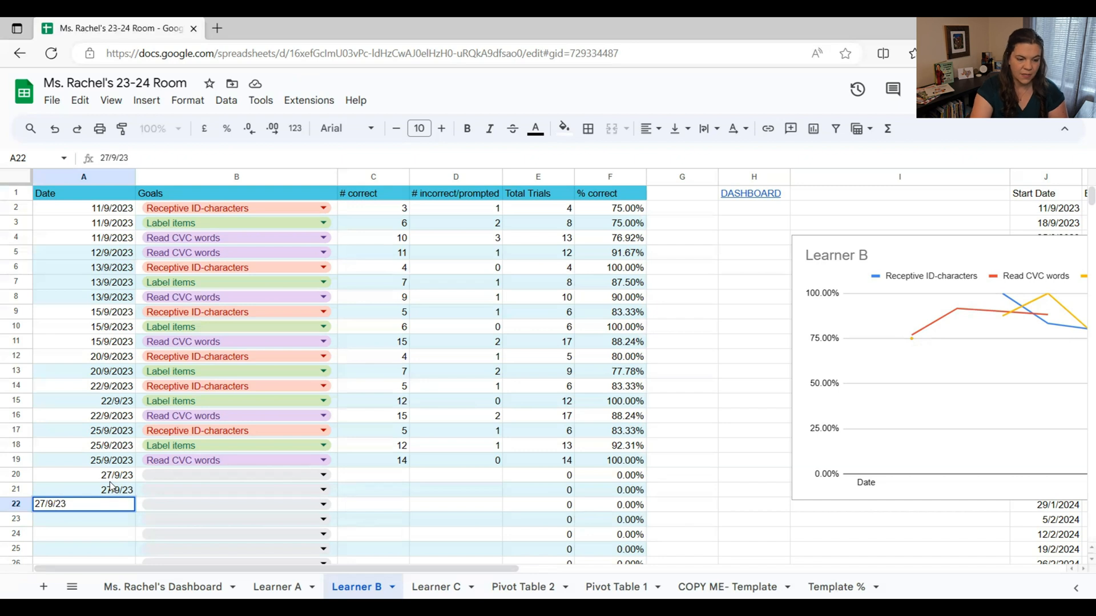
Step: Set the goal in row 20 to Read CVC words, with 13 correct and 1 incorrect/prompted
click(152, 477)
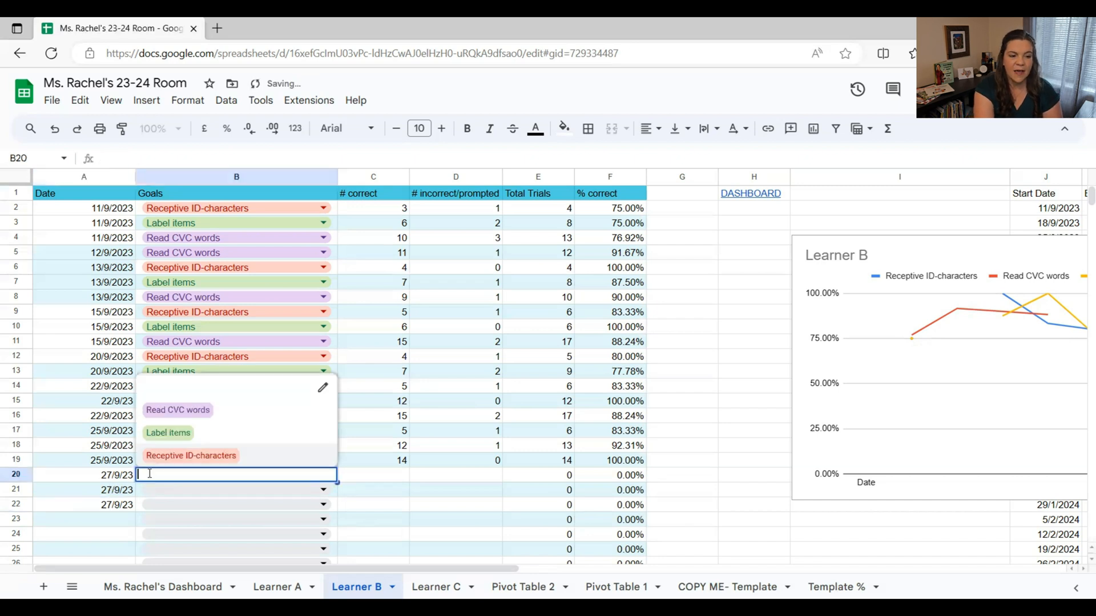
click(183, 414)
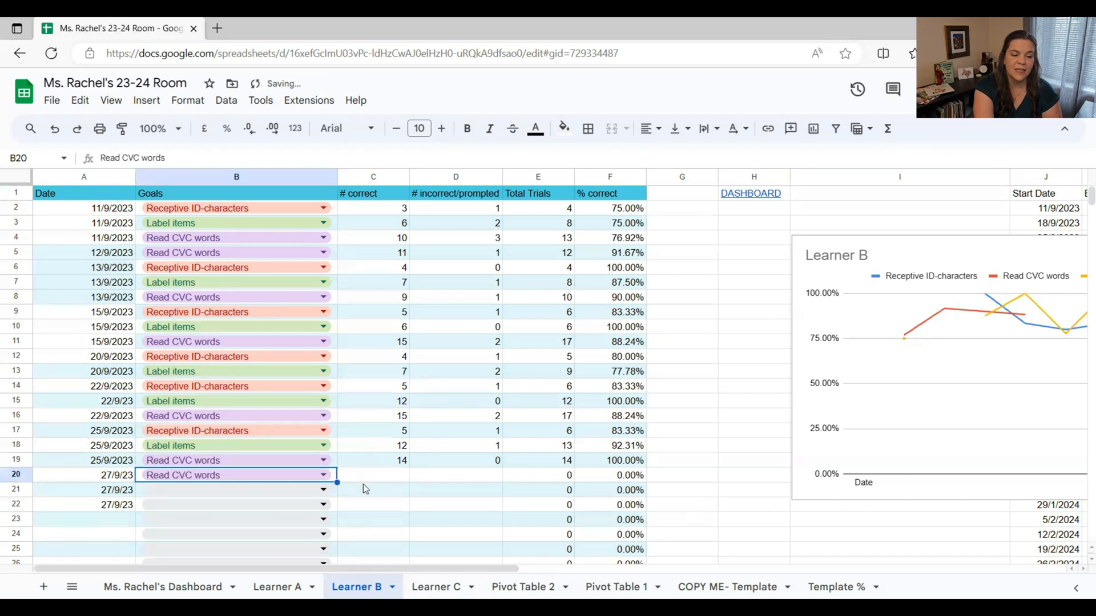
click(373, 479)
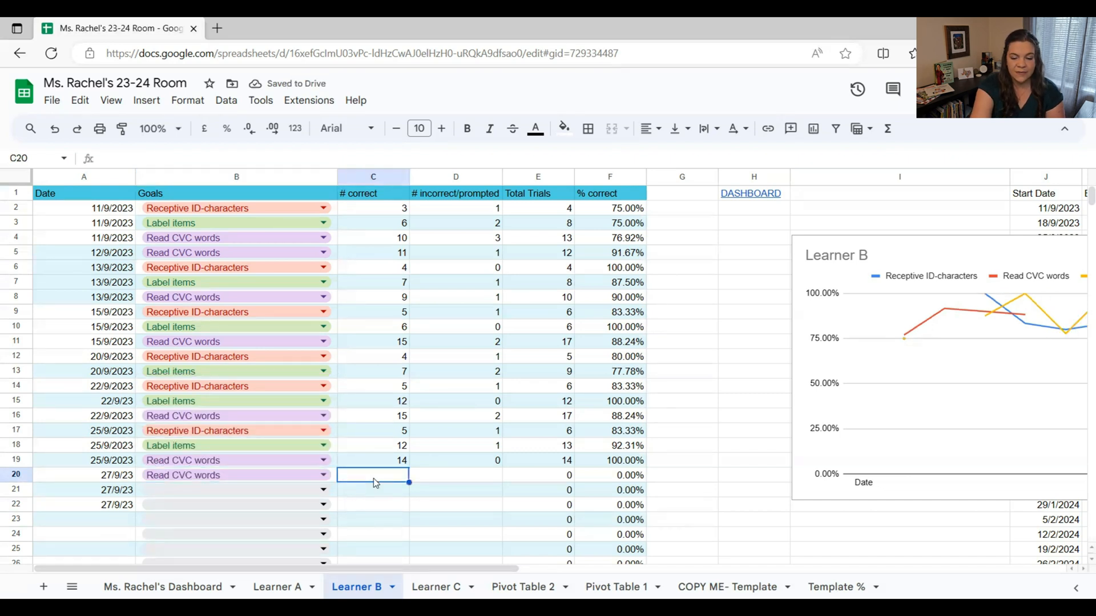
text(13)
key(Tab)
text(1)
Step: Set the goal in row 21 to Receptive ID-characters, with 4 correct and 0 incorrect/prompted
click(291, 494)
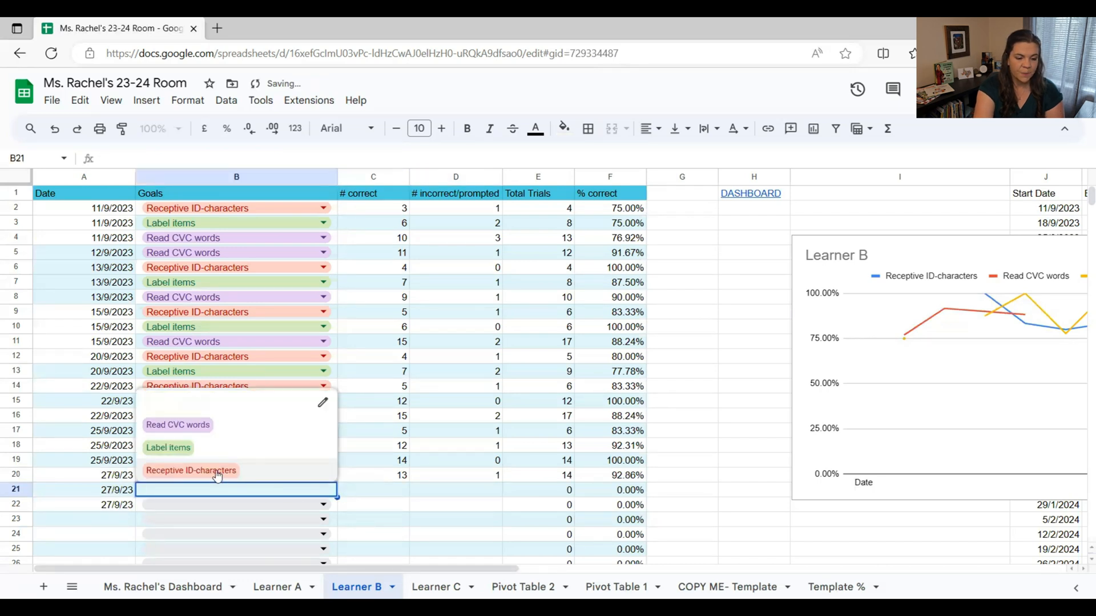
click(216, 470)
click(391, 495)
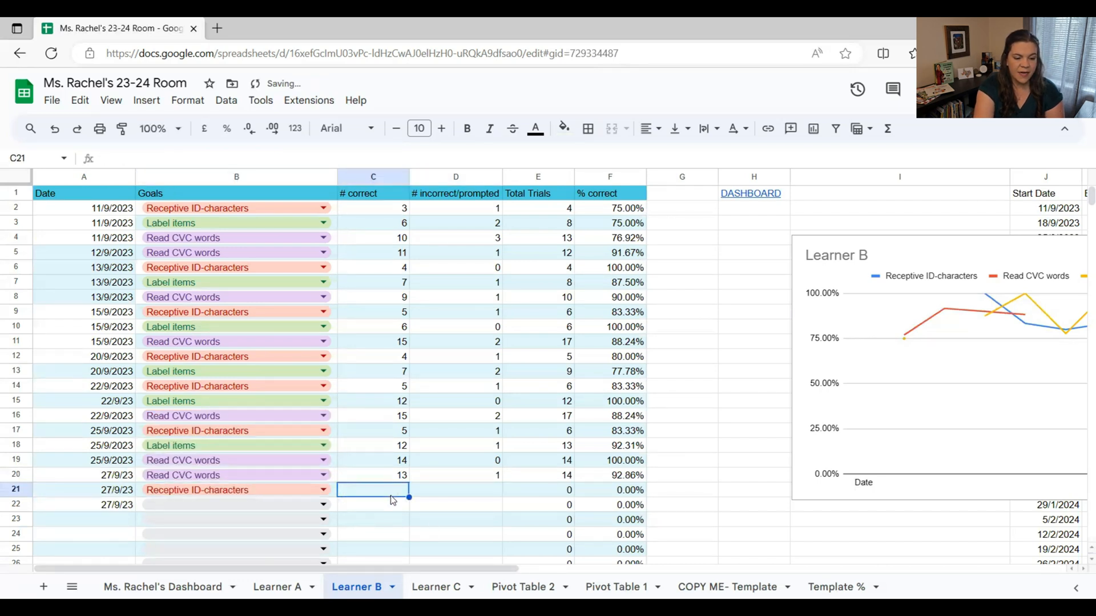
text(4)
key(Tab)
text(0)
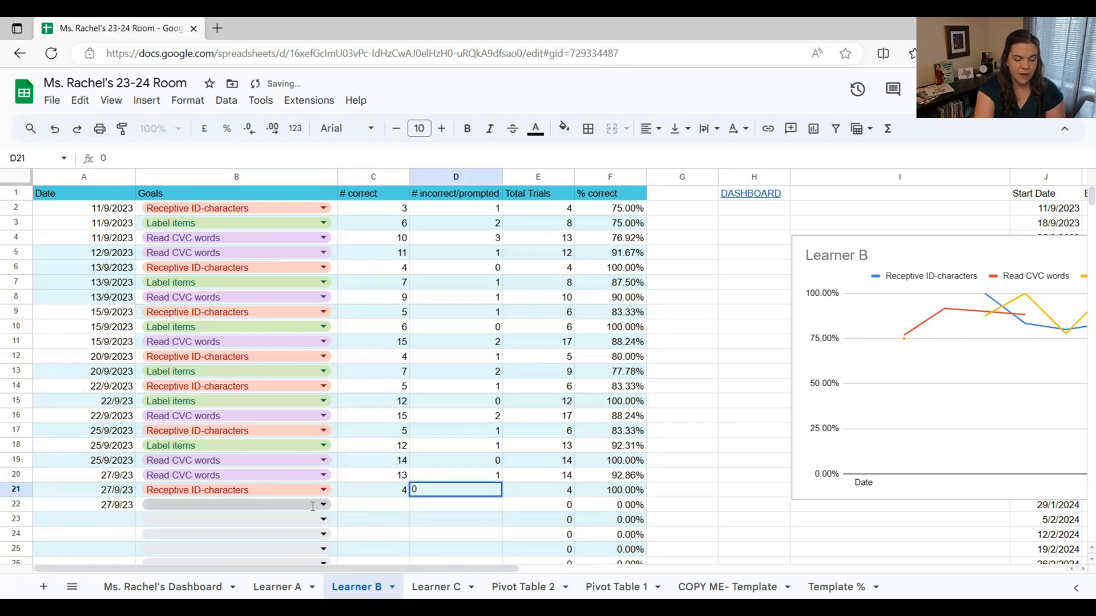
Step: Set the goal in row 22 to Label items, with 14 correct and 2 incorrect/prompted
click(278, 503)
click(171, 462)
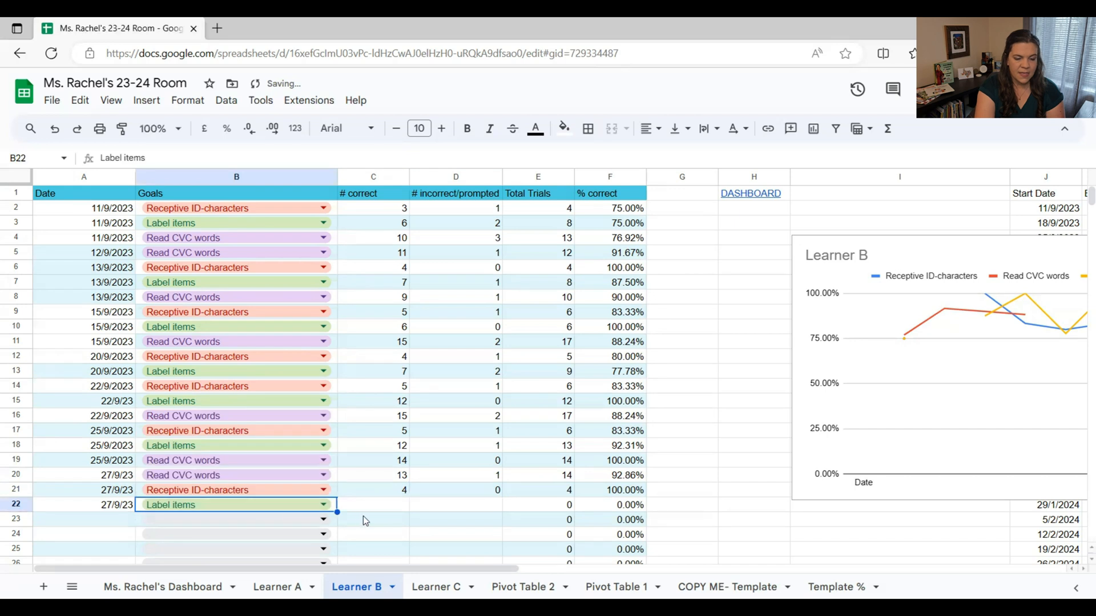
click(374, 504)
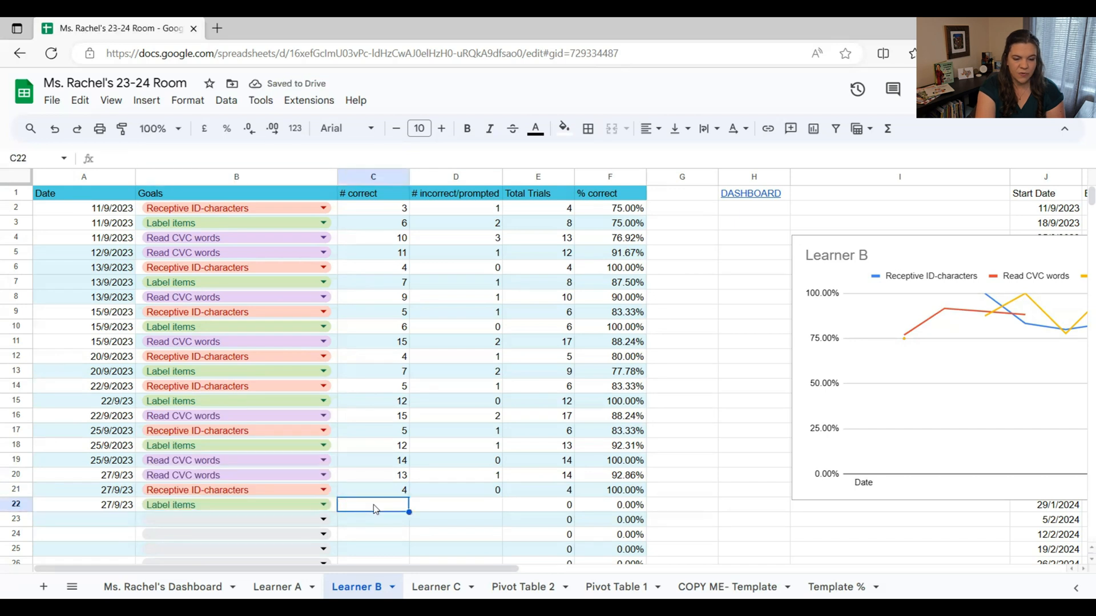
text(14)
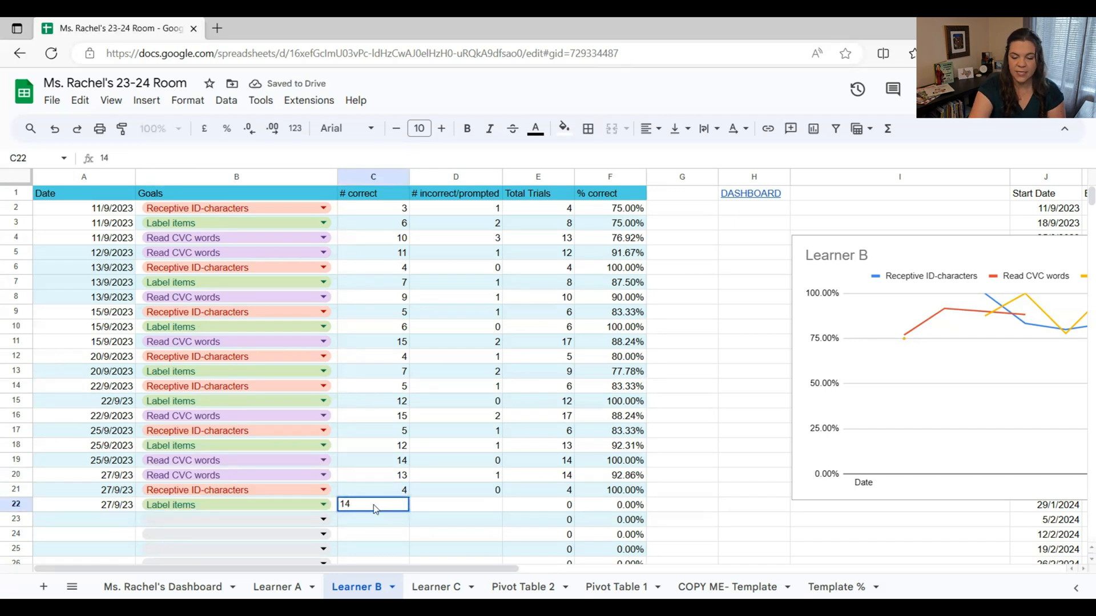
key(Tab)
text(0)
text(2)
click(538, 401)
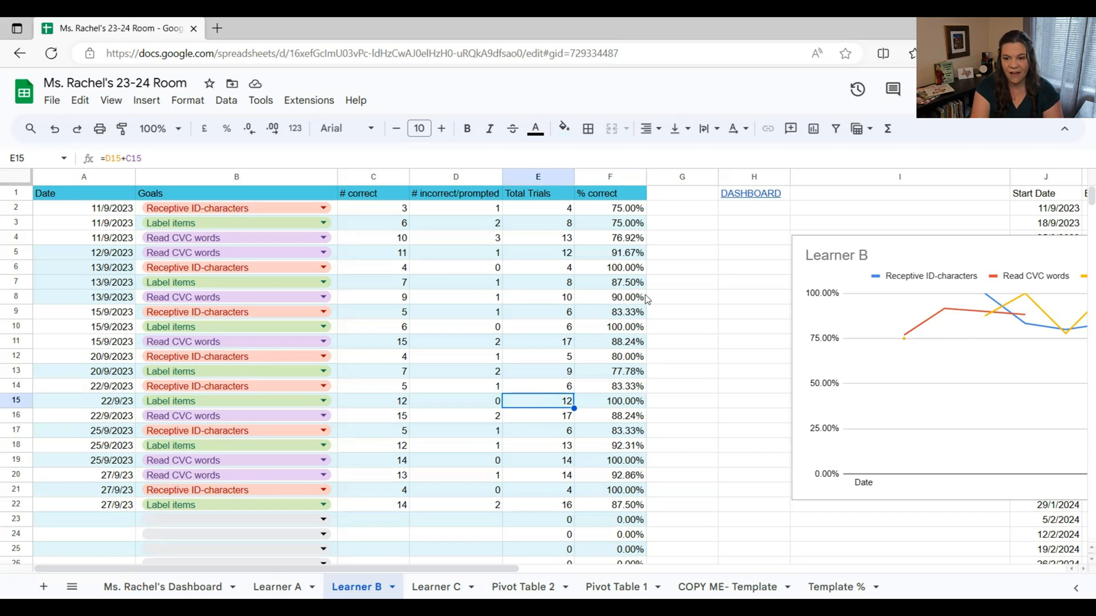
Step: Return to the classroom dashboard through the link on Learner B's sheet, and open Learner C's sheet from there
click(758, 199)
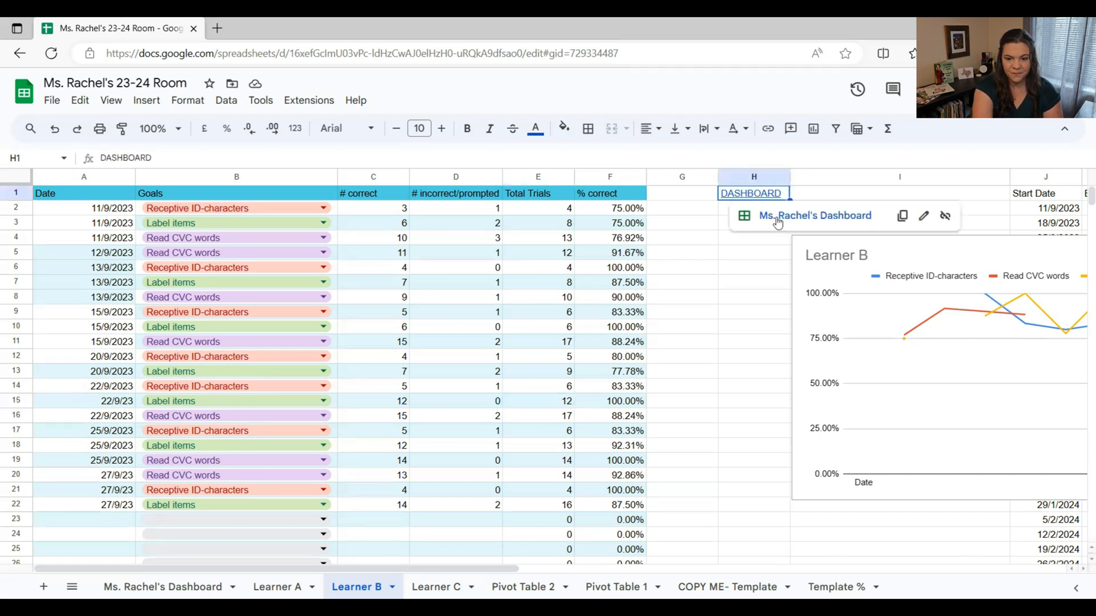
click(778, 222)
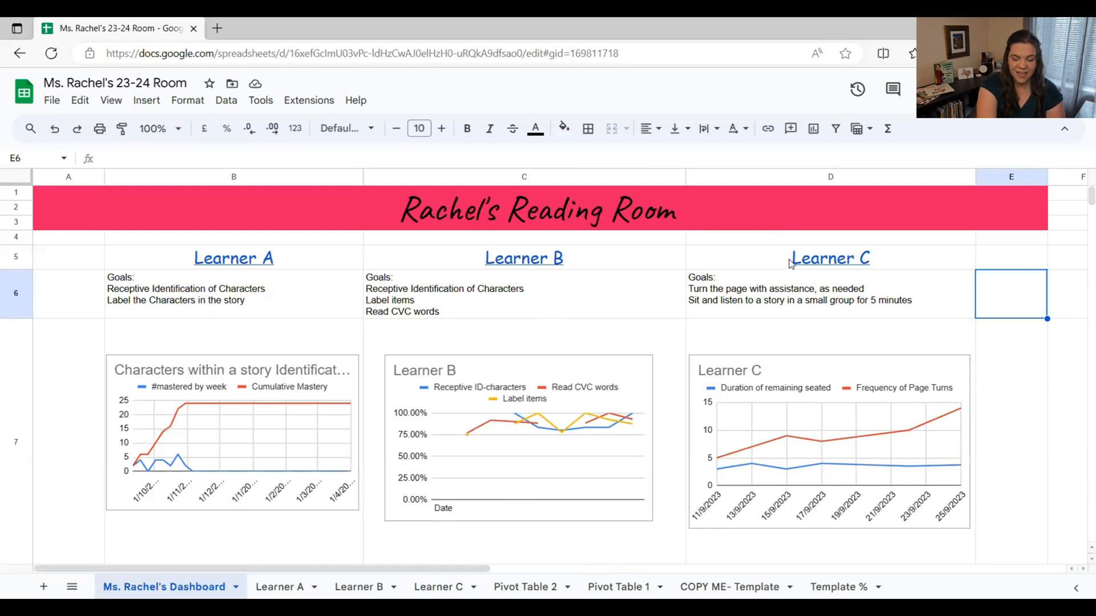
mouse_move(814, 263)
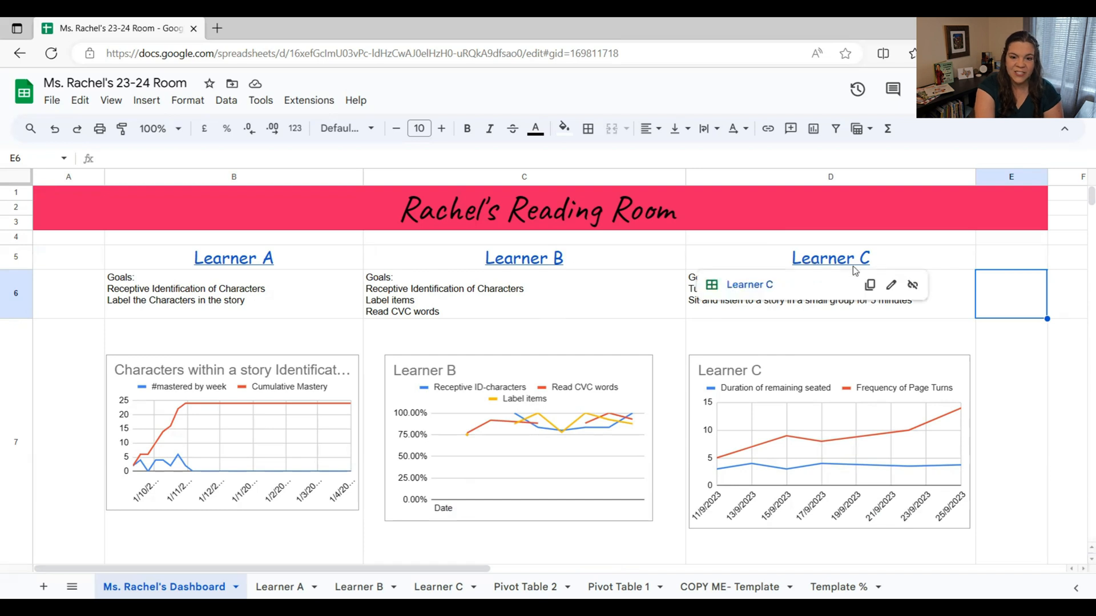
click(765, 287)
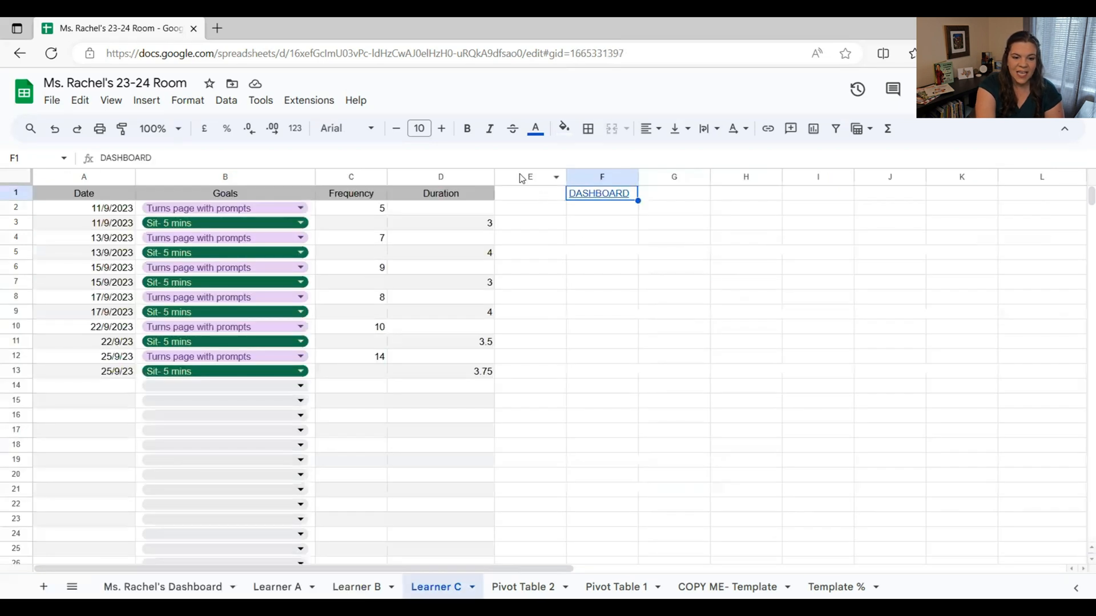
Step: Enter the date 27/9/23 in cell A14 and 27/9/2023 in cell A15 of Learner C's data
click(103, 387)
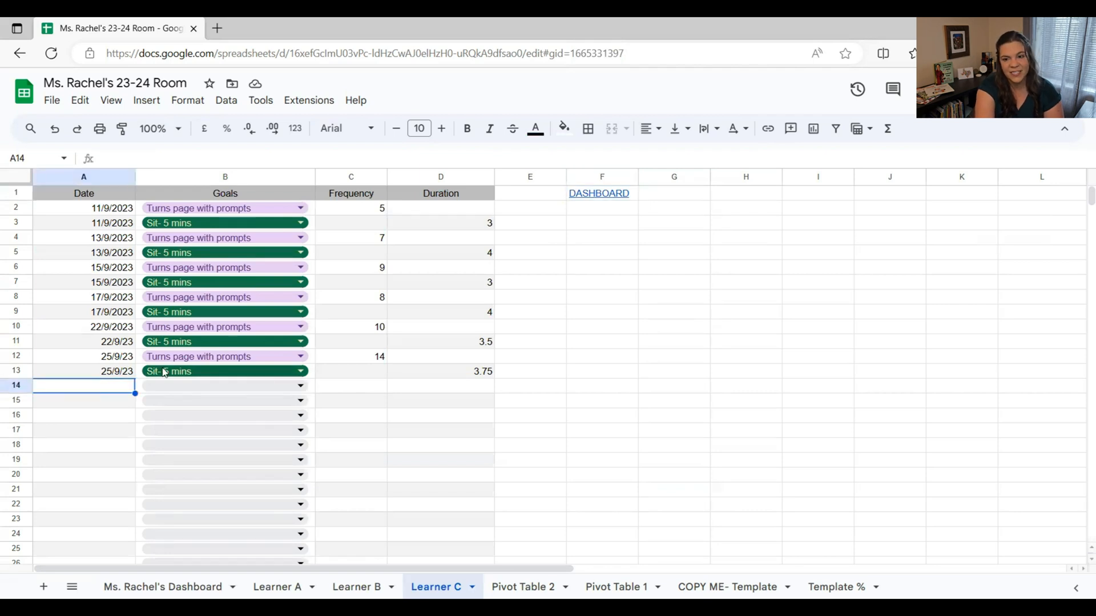
text(3)
key(BackSpace)
text(27/9/23)
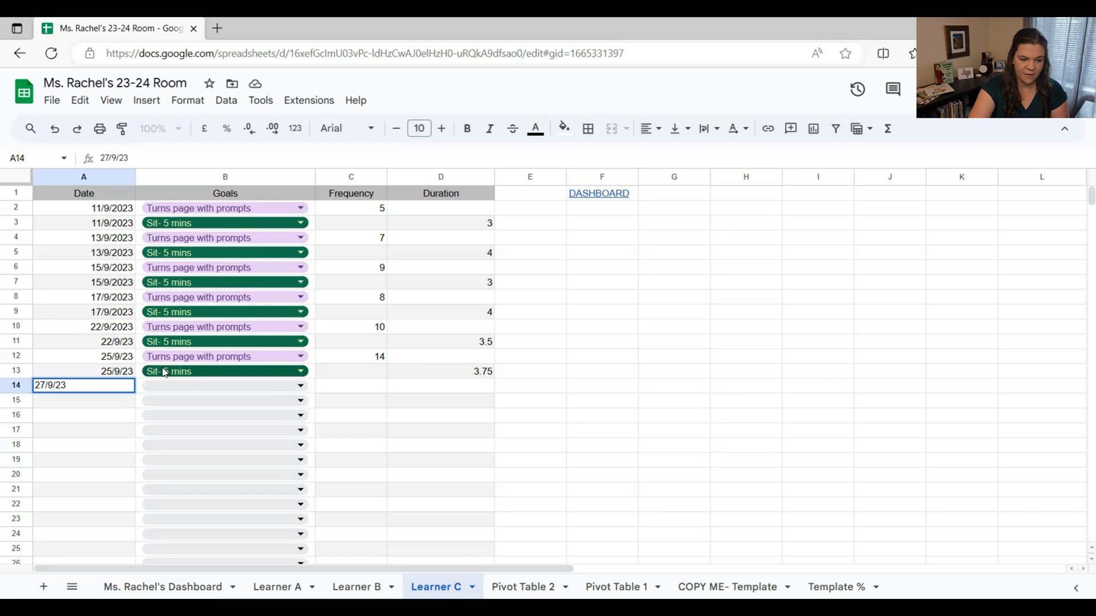
key(Return)
text(27/)
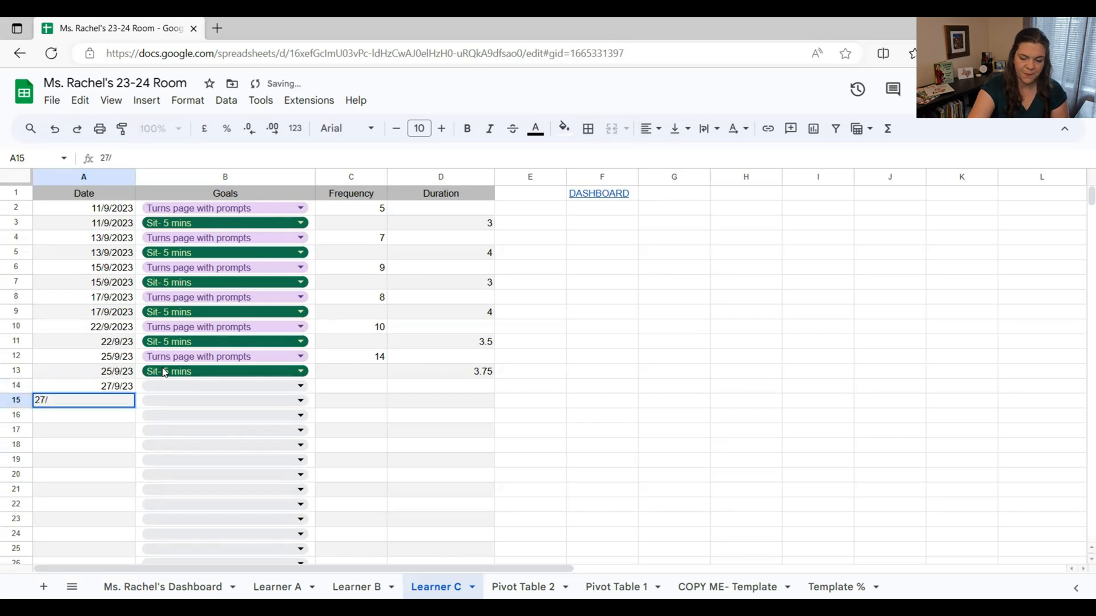
text(9/2023)
Step: Set the goal in row 14 to Turns page with prompts and in row 15 to Sit- 5 mins
click(165, 391)
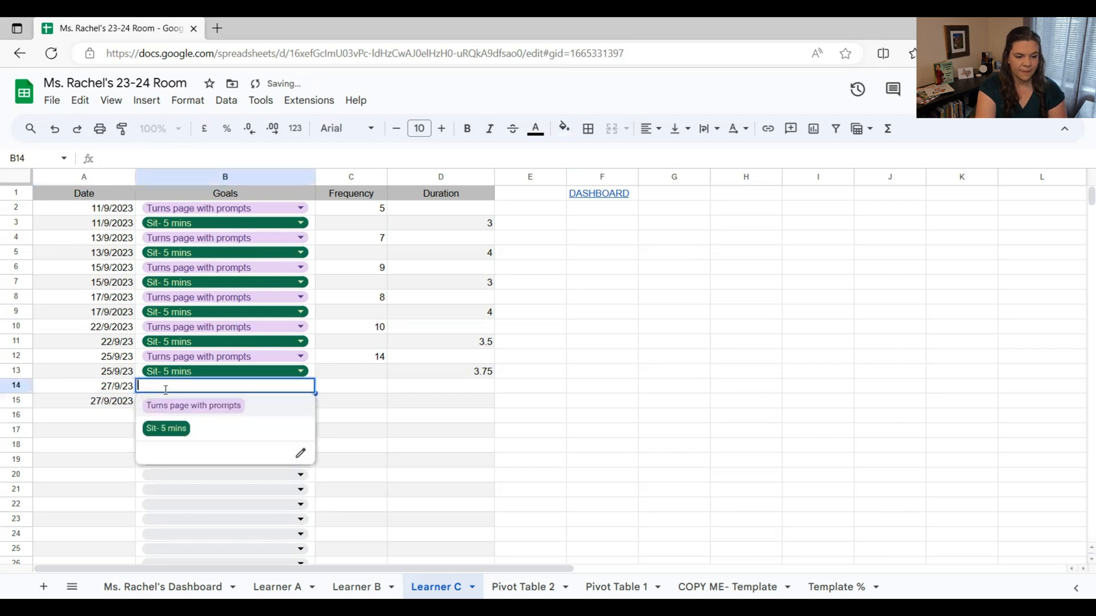
click(164, 414)
click(165, 402)
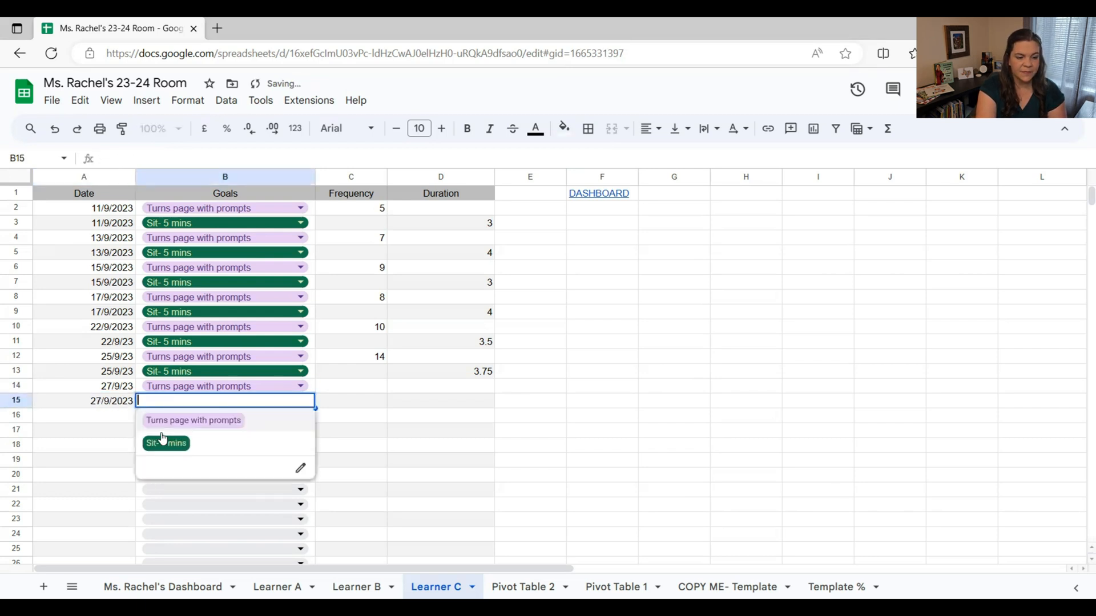
click(163, 439)
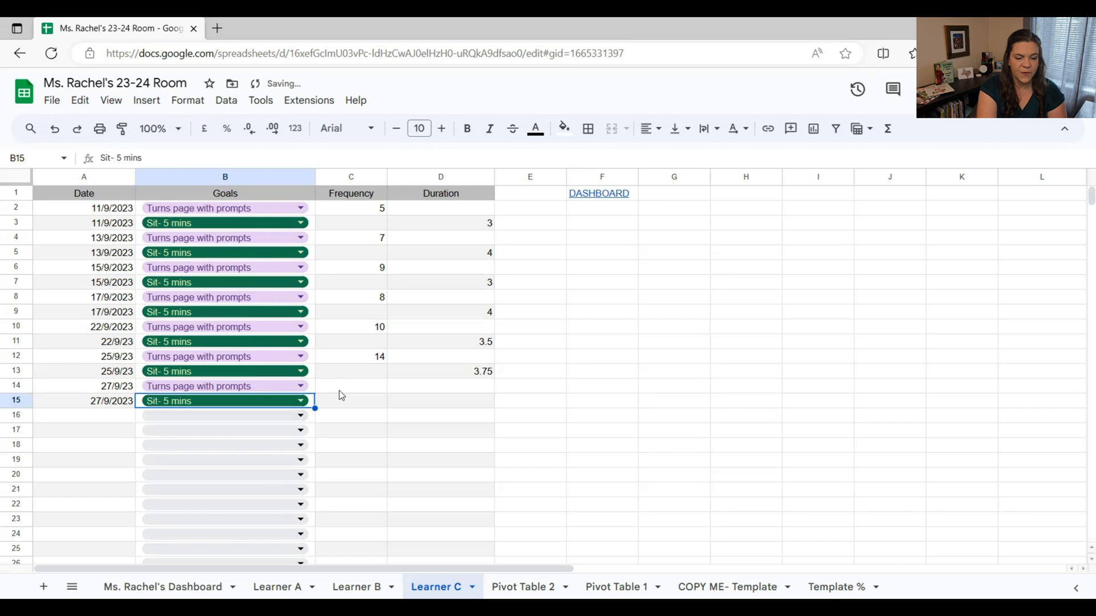
Step: Record a frequency of 13 in row 14 and a duration of 4.25 in row 15, and return to the classroom dashboard
click(339, 386)
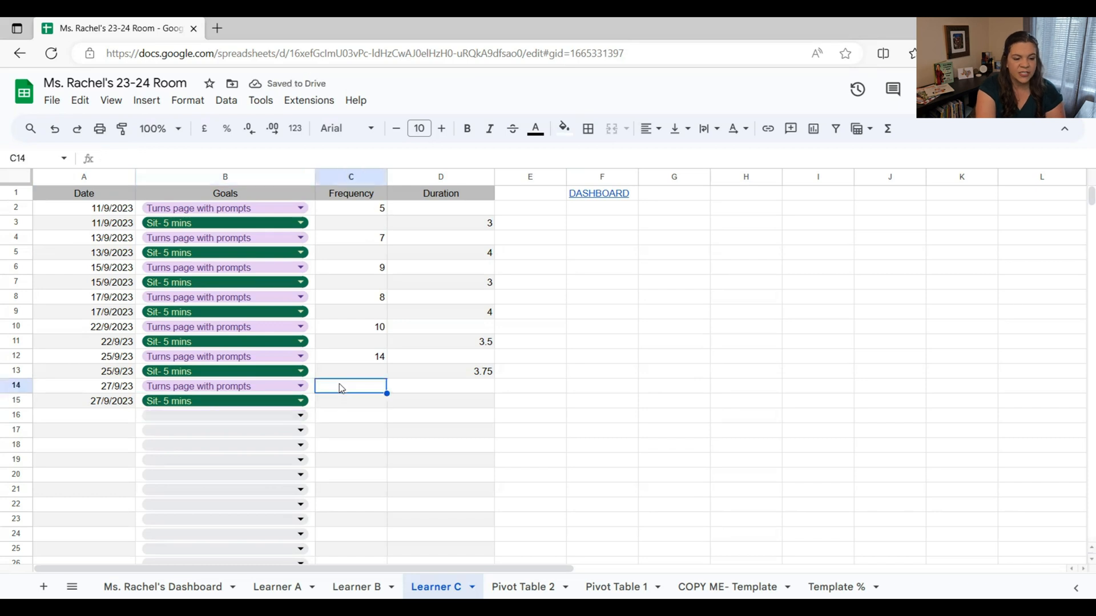
text(13)
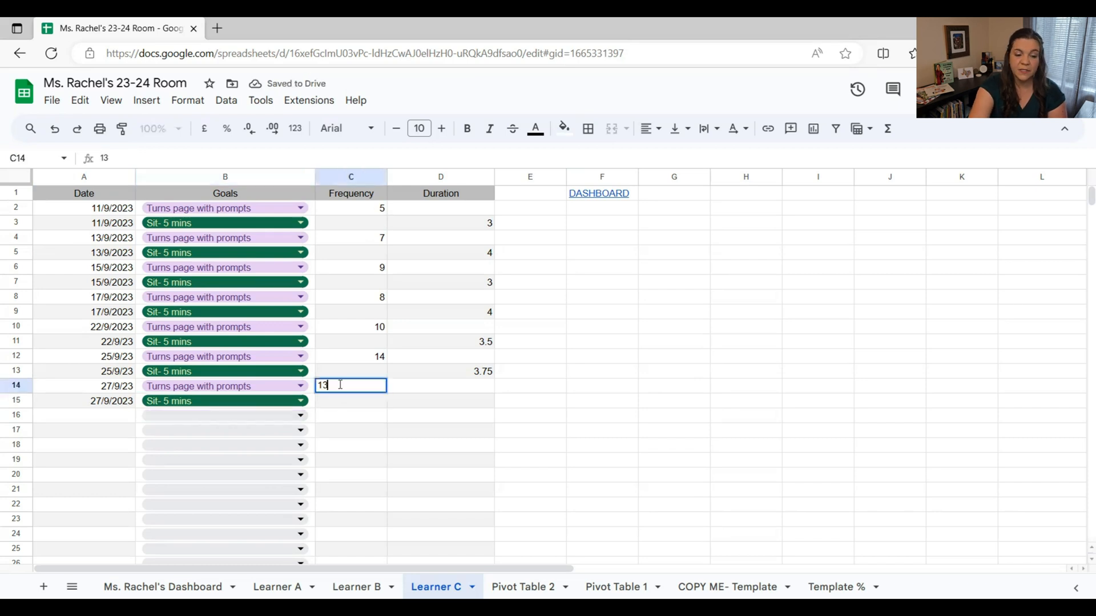
click(439, 407)
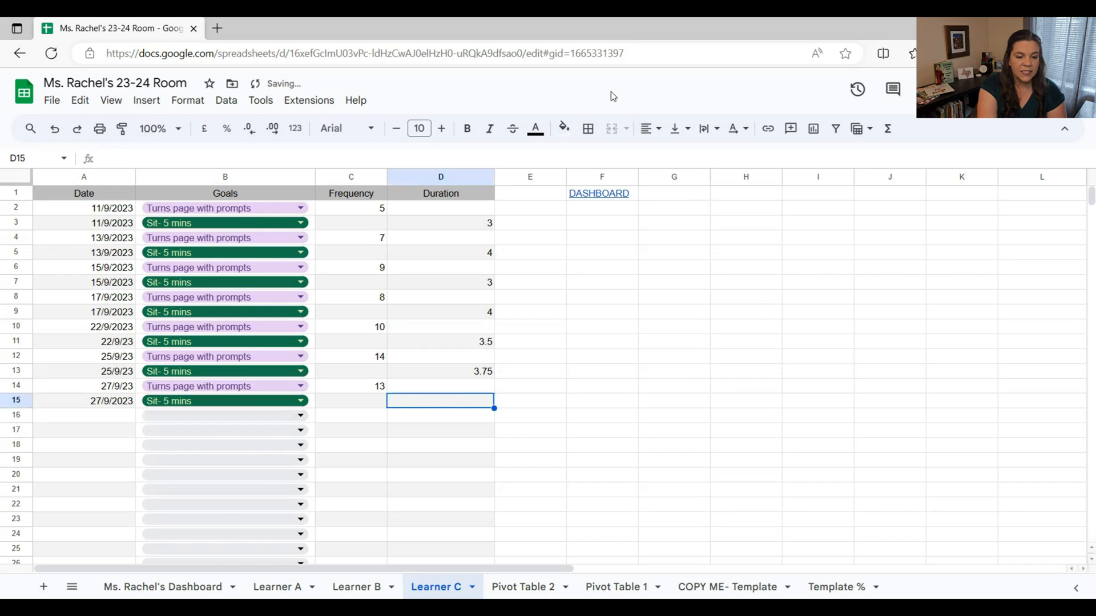
text(4)
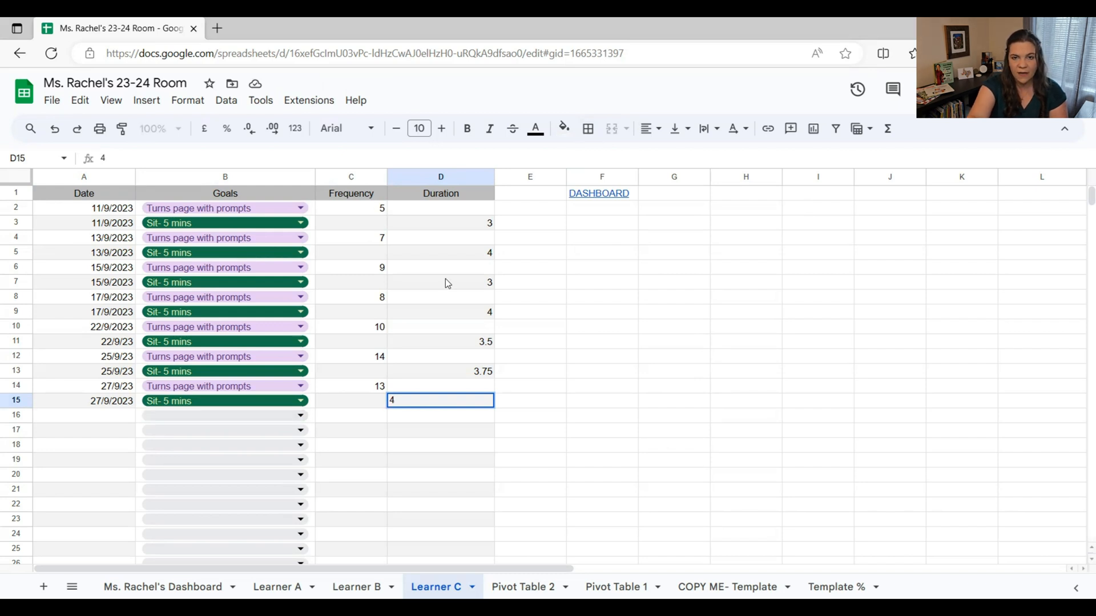
text(.25)
key(Return)
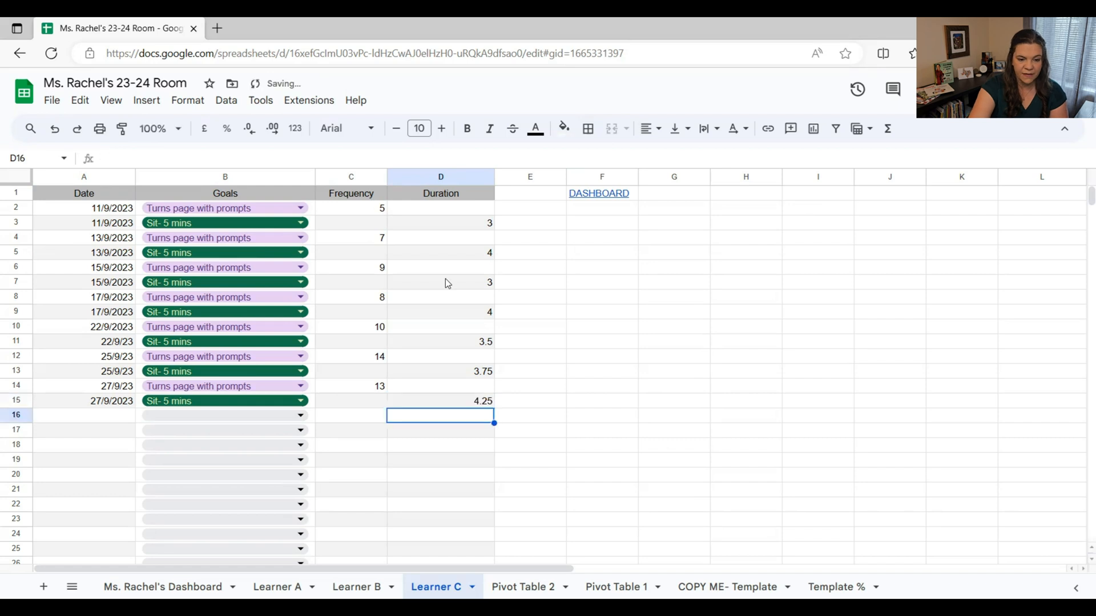
mouse_move(603, 197)
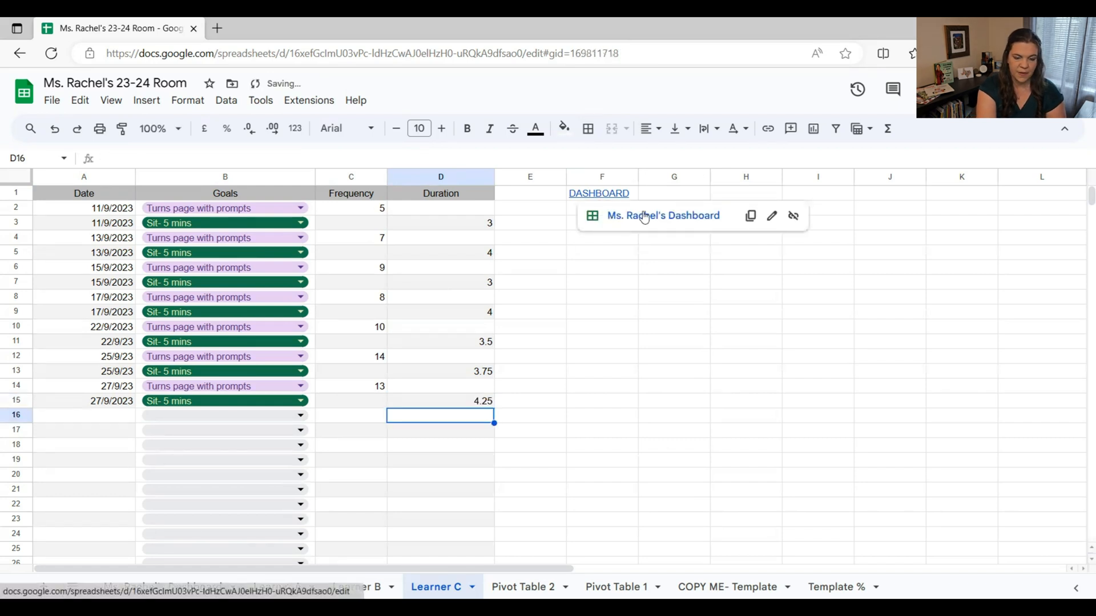
click(645, 216)
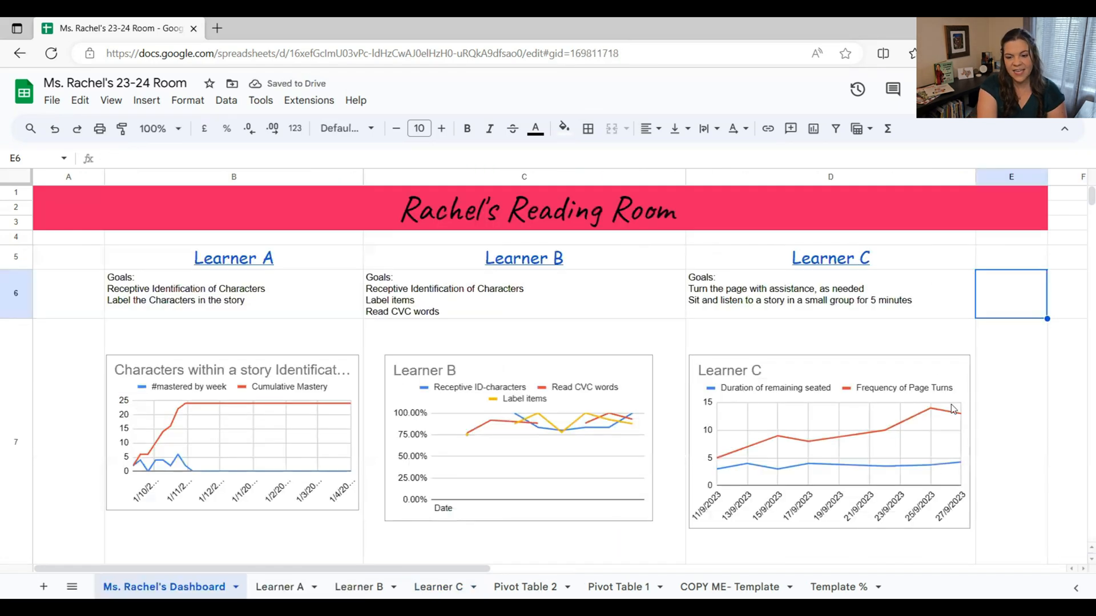